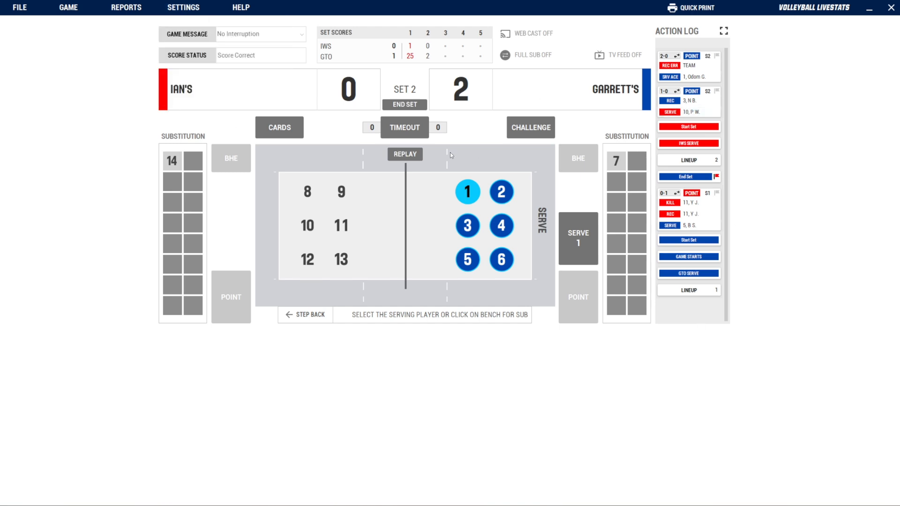
# Start the in-venue TV feed on server port 7677 and save the LiveStats settings
pyautogui.moveTo(188, 14)
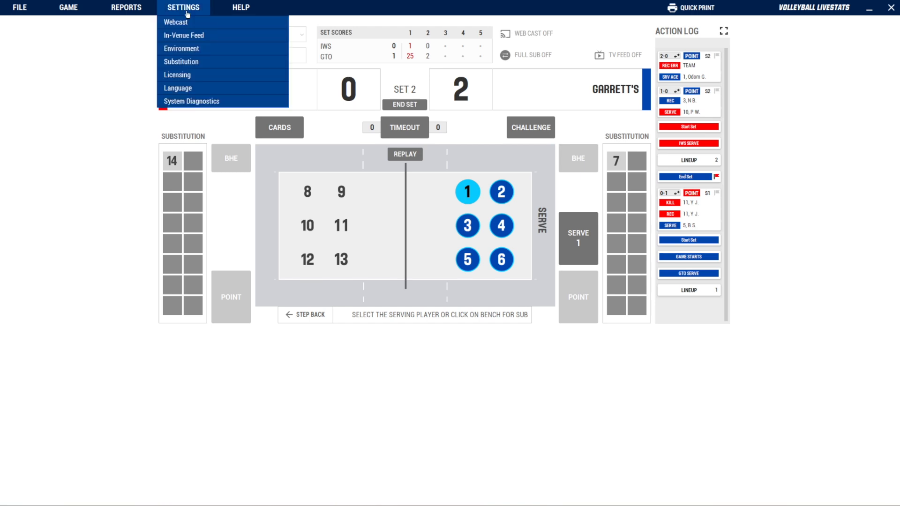
pyautogui.click(212, 39)
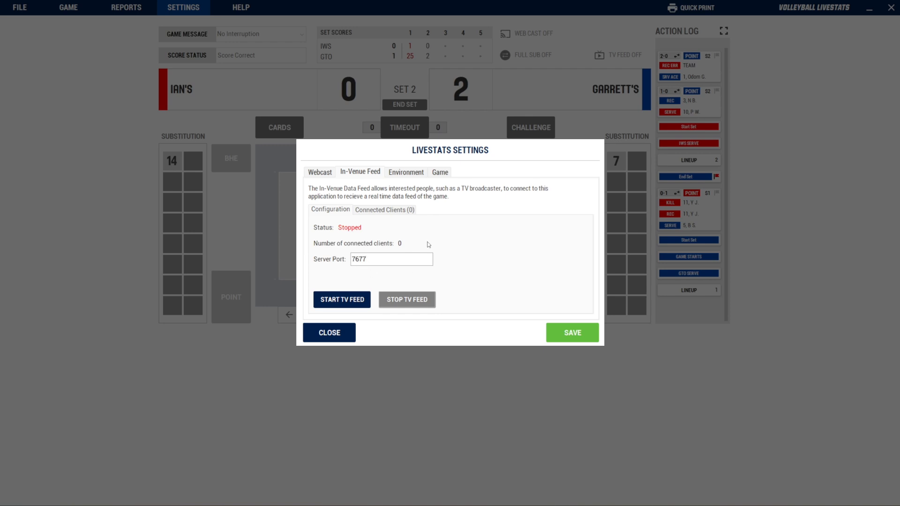
pyautogui.click(354, 302)
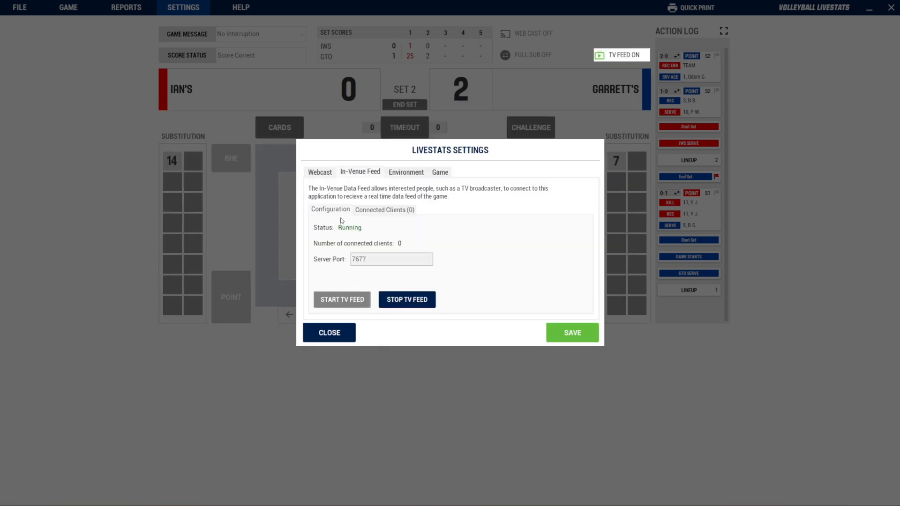
pyautogui.click(581, 337)
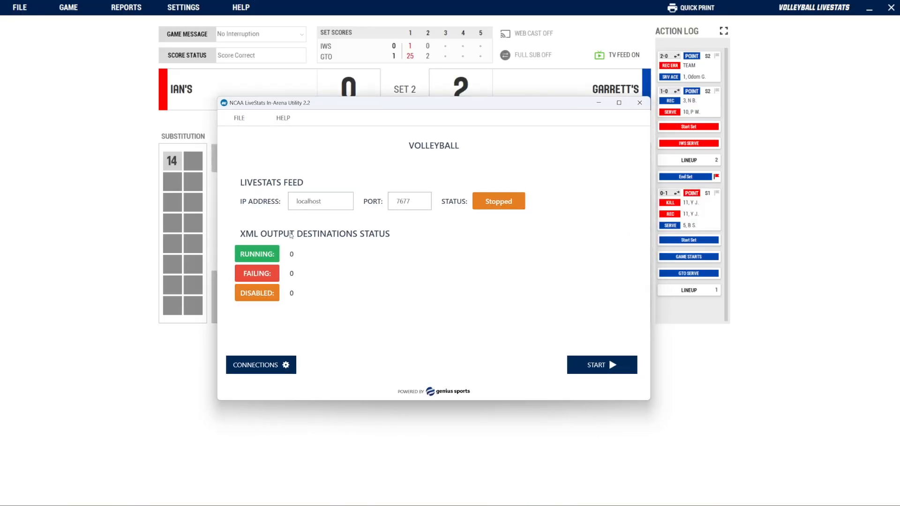
# Start the LiveStats feed in the NCAA LiveStats In-Arena Utility, using localhost and port 7677
pyautogui.doubleClick(310, 201)
pyautogui.click(328, 202)
pyautogui.moveTo(412, 202); pyautogui.dragTo(398, 204)
pyautogui.click(425, 208)
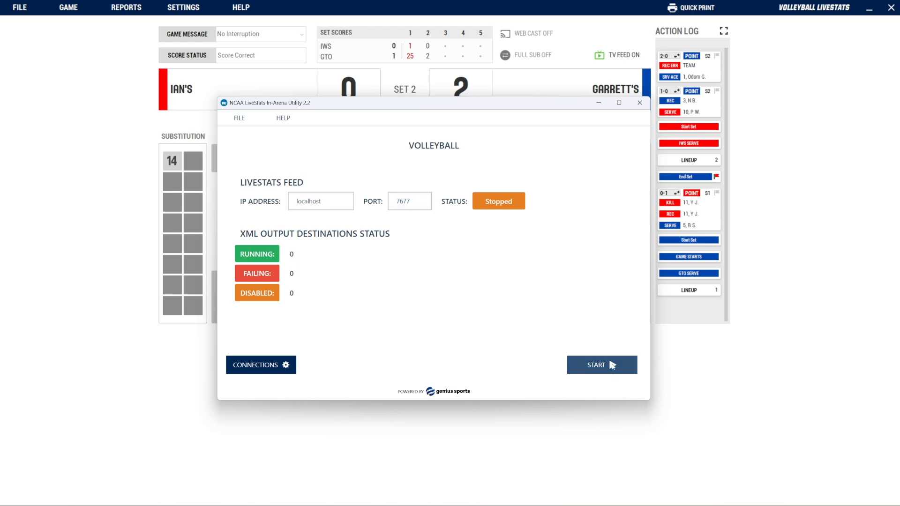
pyautogui.click(612, 365)
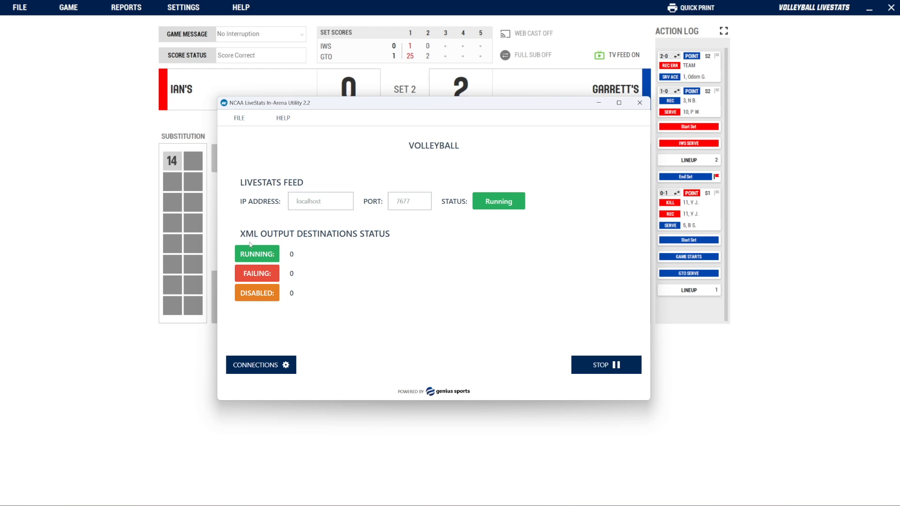
# Create a folder output connection named Volleyball Data in Stat Crew XML format, saving to scorebird\NCAA Live Stats, and minimize the utility
pyautogui.click(266, 369)
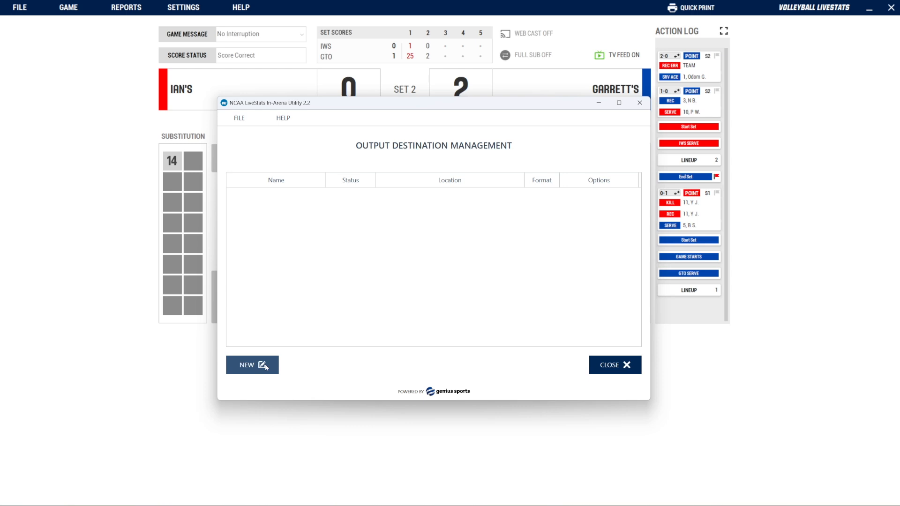
pyautogui.click(263, 365)
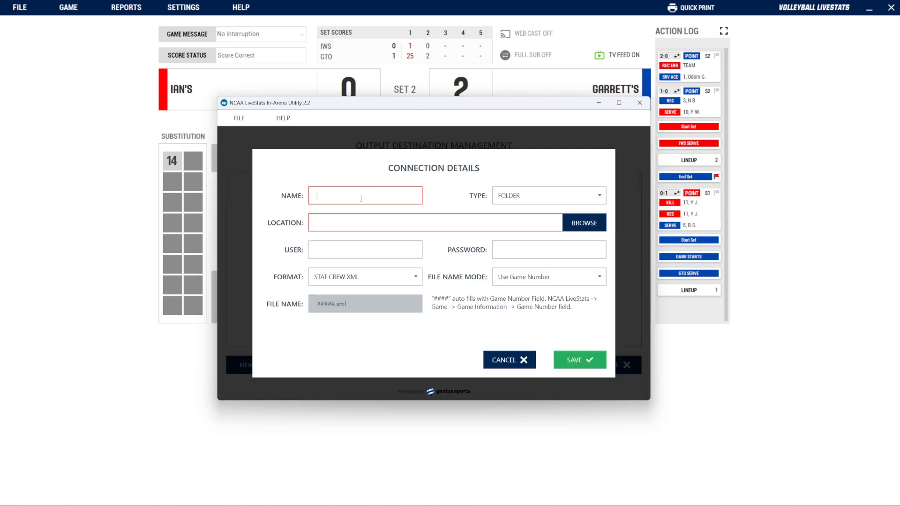
pyautogui.write('Volleyball Data')
pyautogui.click(581, 222)
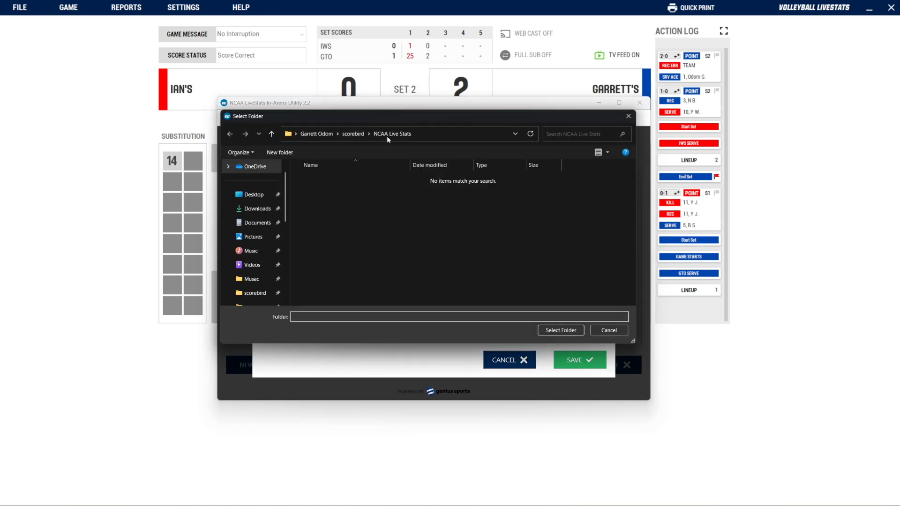
pyautogui.click(560, 330)
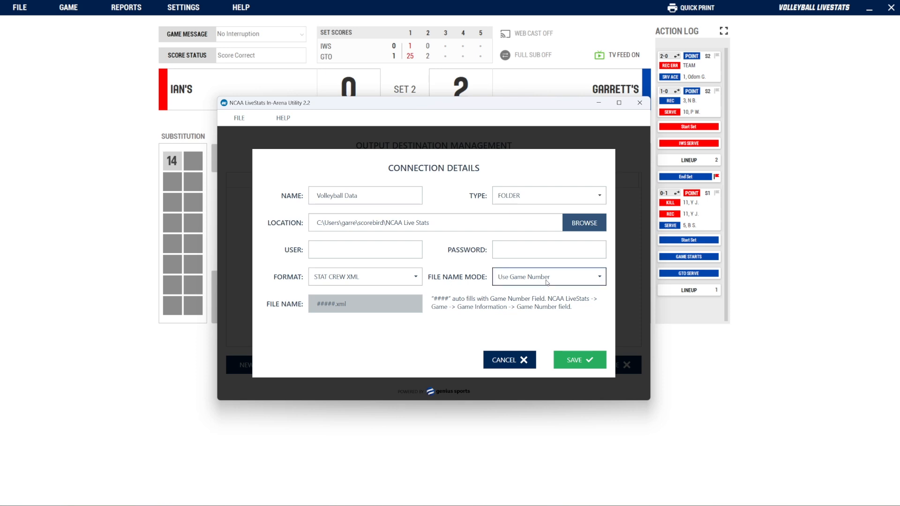
pyautogui.click(573, 367)
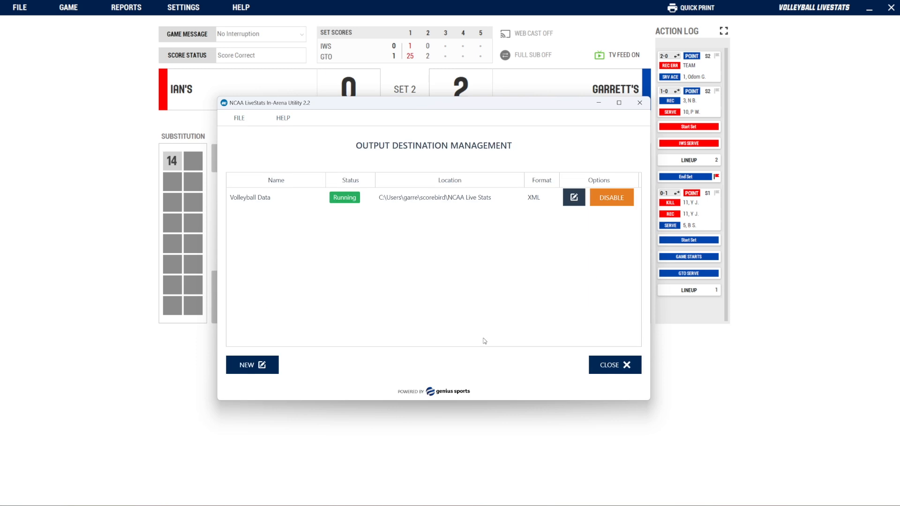
pyautogui.click(598, 104)
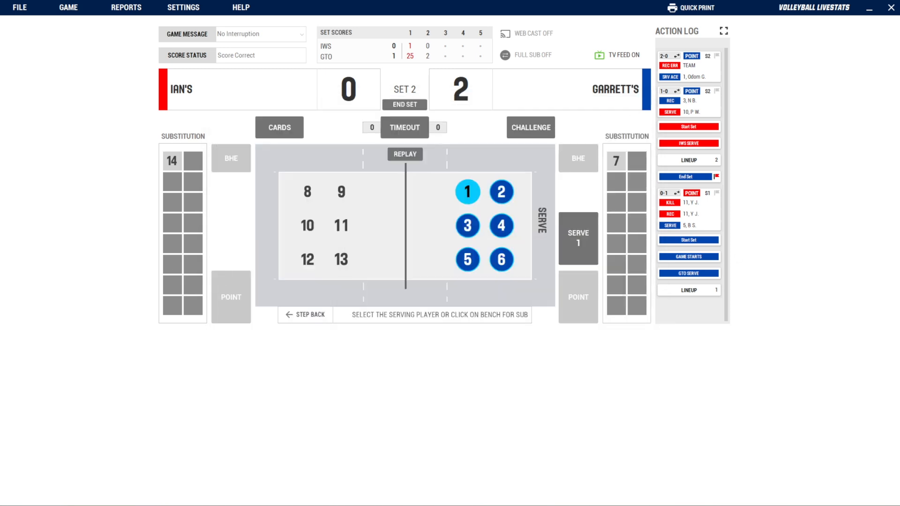
# Switch to Nevco One and assign the Stat Crew Stats volleyball Home Multiplayer 1 data controller to the Basketball Full Scoreboard
pyautogui.hotkey('alt', 'Tab')
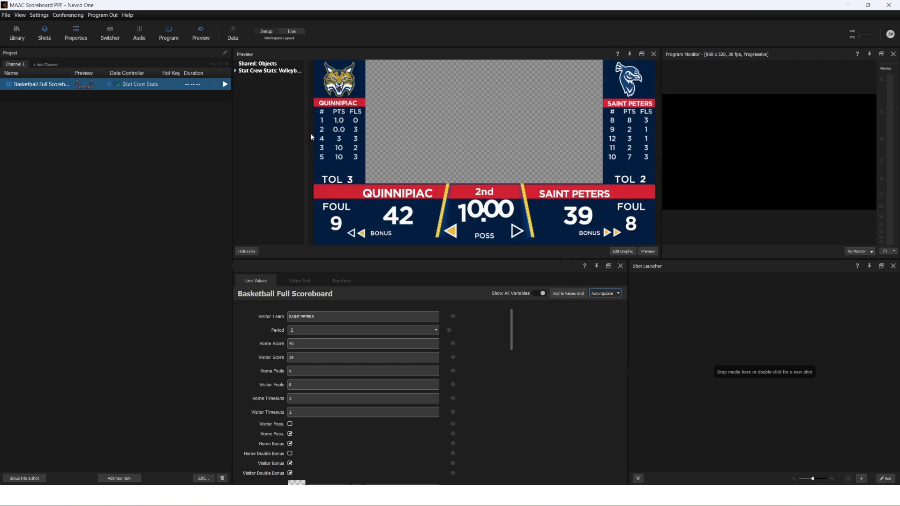
pyautogui.click(134, 86)
pyautogui.moveTo(153, 119)
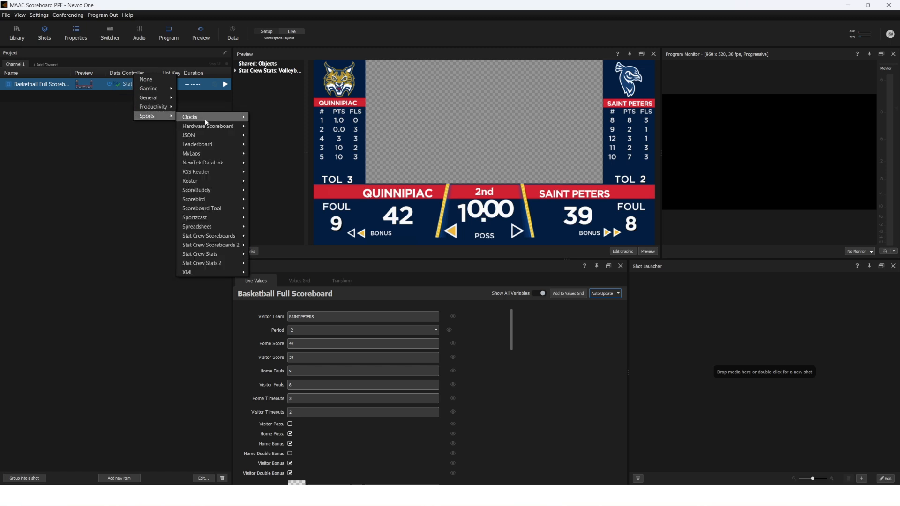
pyautogui.moveTo(217, 260)
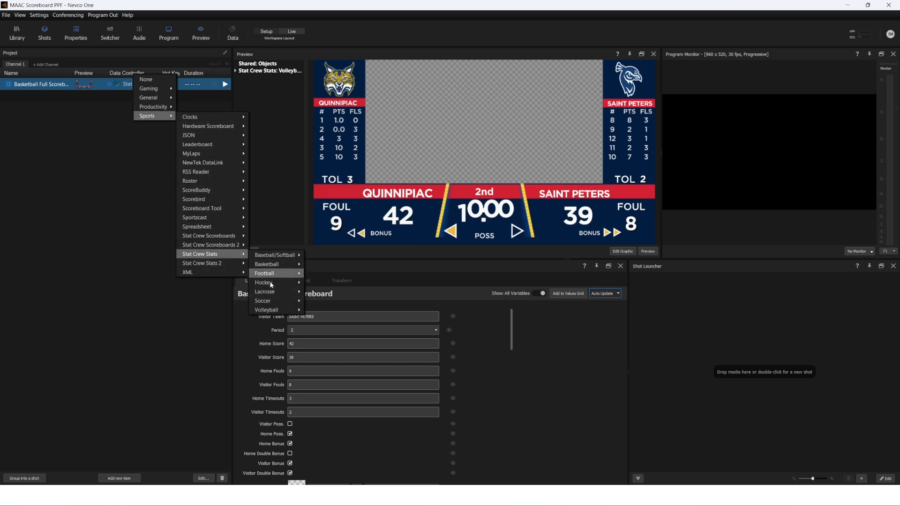
pyautogui.moveTo(280, 313)
pyautogui.moveTo(326, 320)
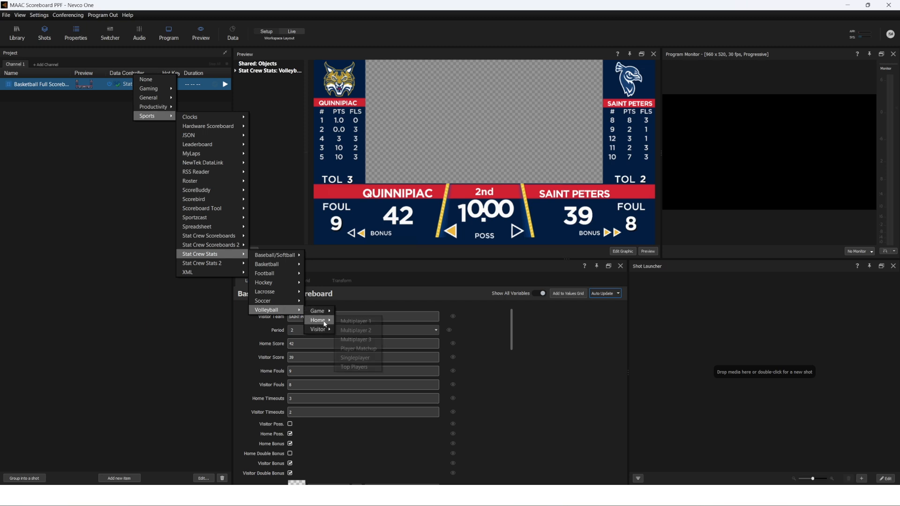
pyautogui.click(369, 323)
pyautogui.click(428, 258)
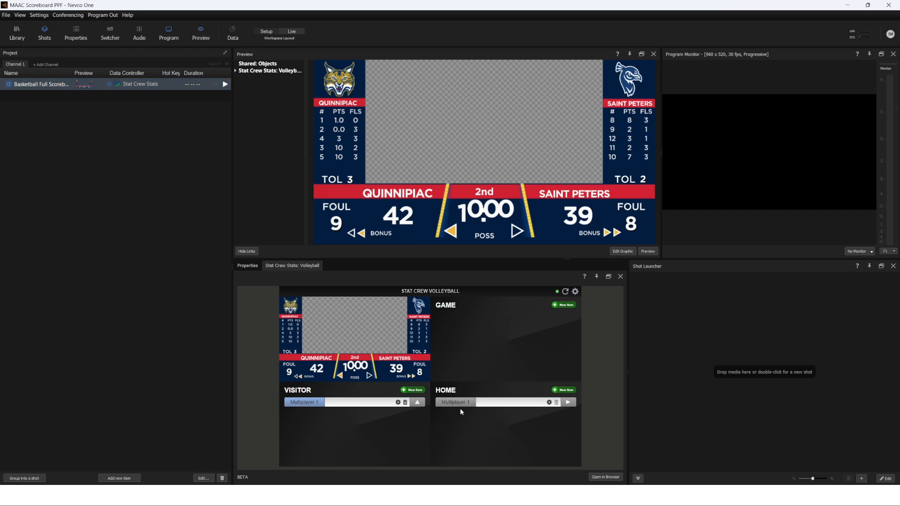
# In the Home Multiplayer 1 variable settings, set the second player slot to number 3 and the third to number 2
pyautogui.click(550, 402)
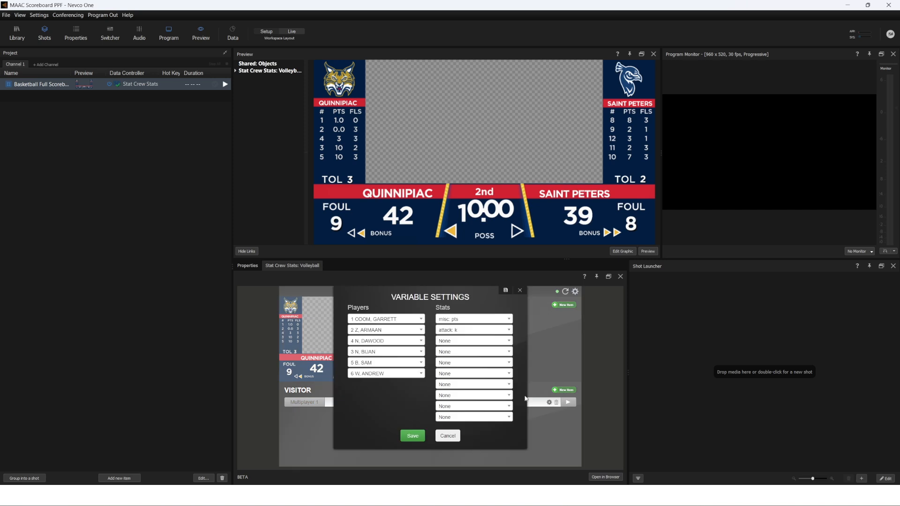
pyautogui.click(421, 320)
pyautogui.click(414, 360)
pyautogui.click(407, 330)
pyautogui.click(392, 386)
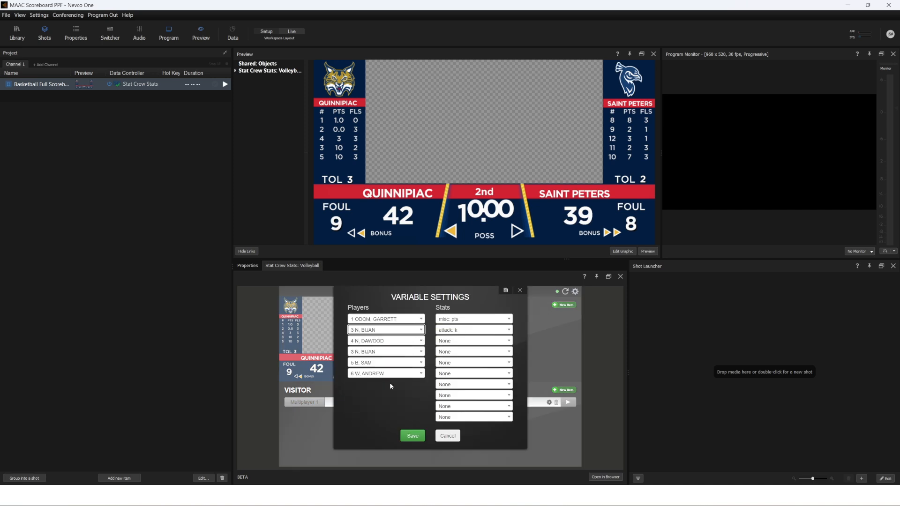
pyautogui.click(394, 341)
pyautogui.click(383, 393)
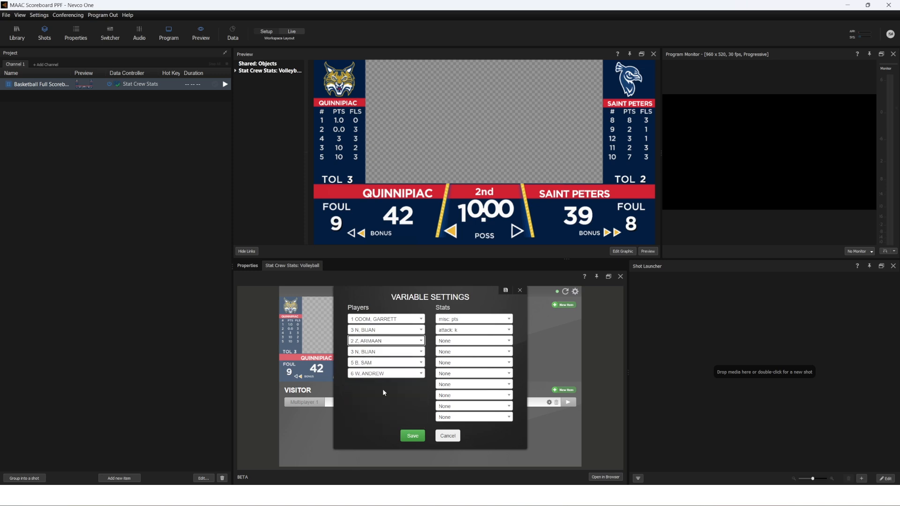
# Set the fifth player slot to number 7 and the fourth to number 4, then save the variable settings
pyautogui.click(394, 363)
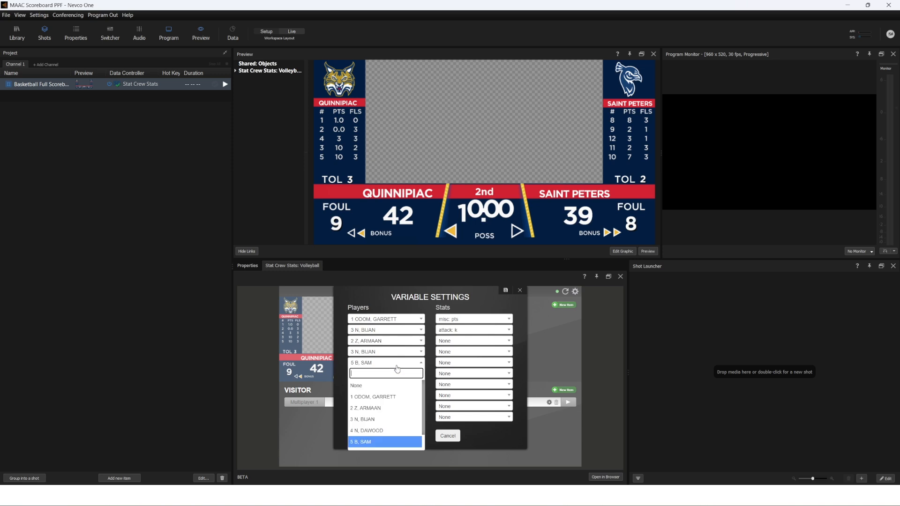
pyautogui.click(387, 419)
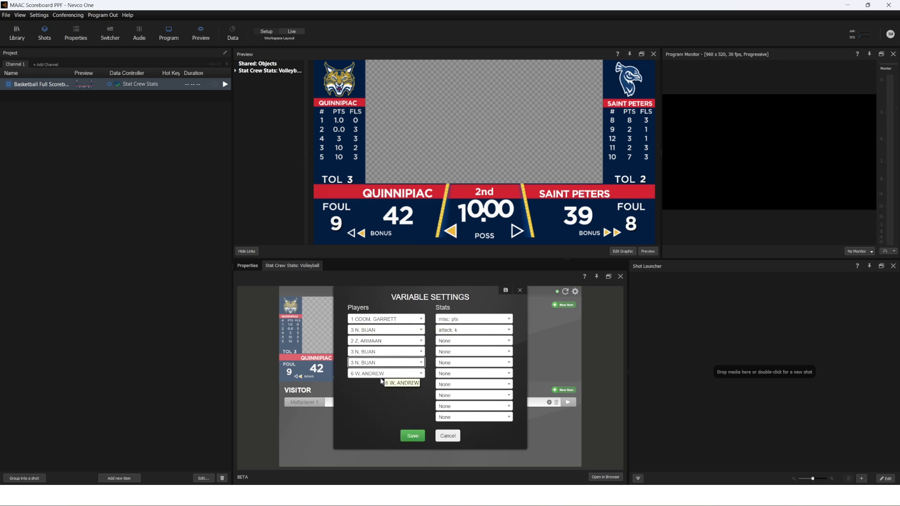
pyautogui.click(381, 365)
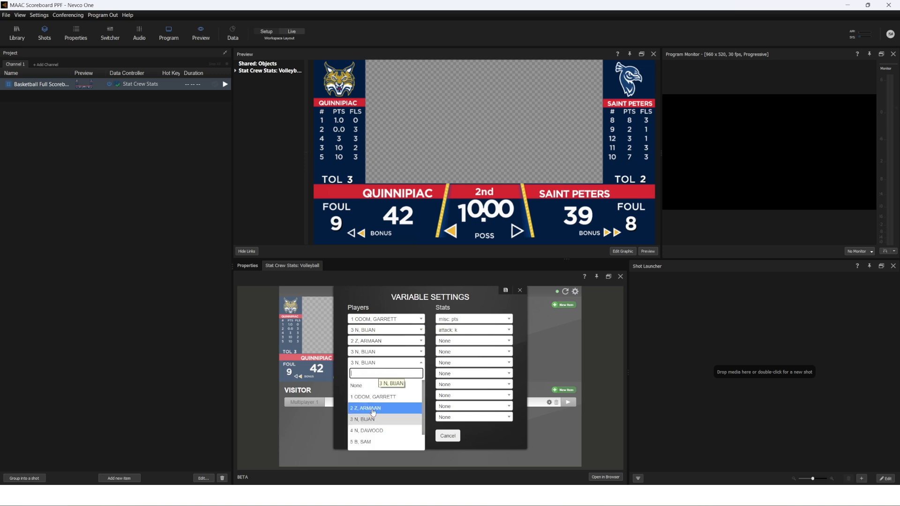
pyautogui.scroll(-2, 373, 417)
pyautogui.click(373, 446)
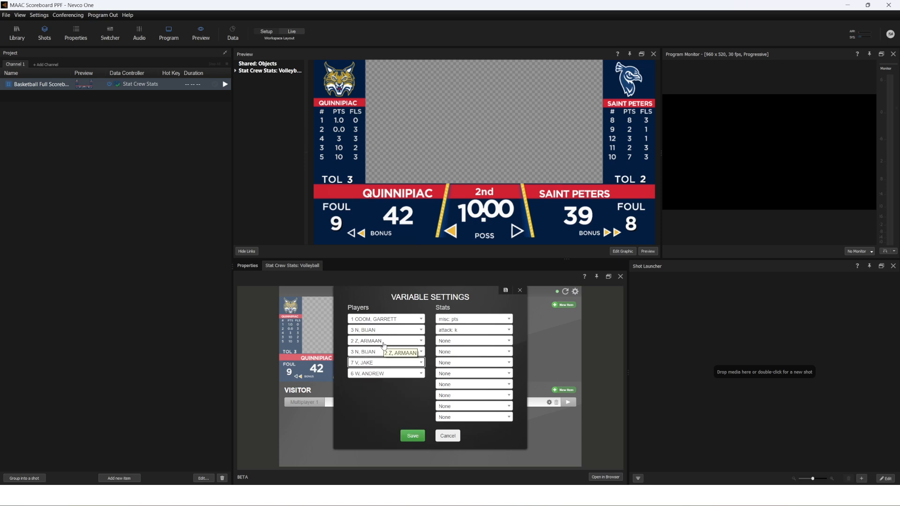
pyautogui.click(383, 351)
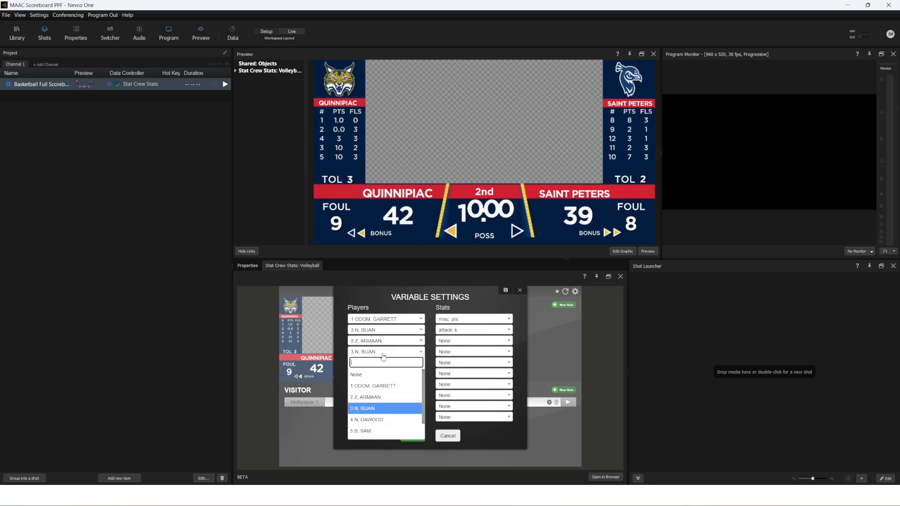
pyautogui.click(374, 421)
pyautogui.click(412, 439)
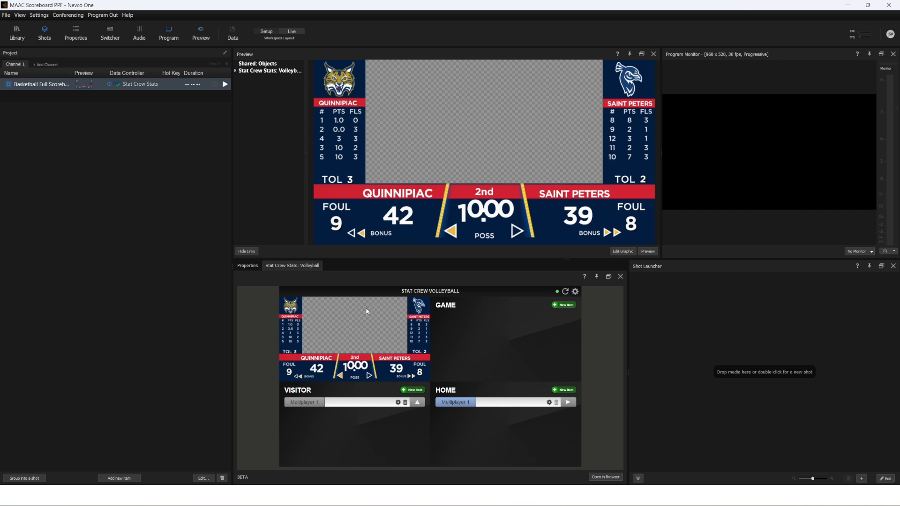
# Link the Uni 1 through Uni 5 variables to the five player number fields under Quinnipiac on the scoreboard graphic
pyautogui.click(236, 71)
pyautogui.click(240, 253)
pyautogui.click(256, 252)
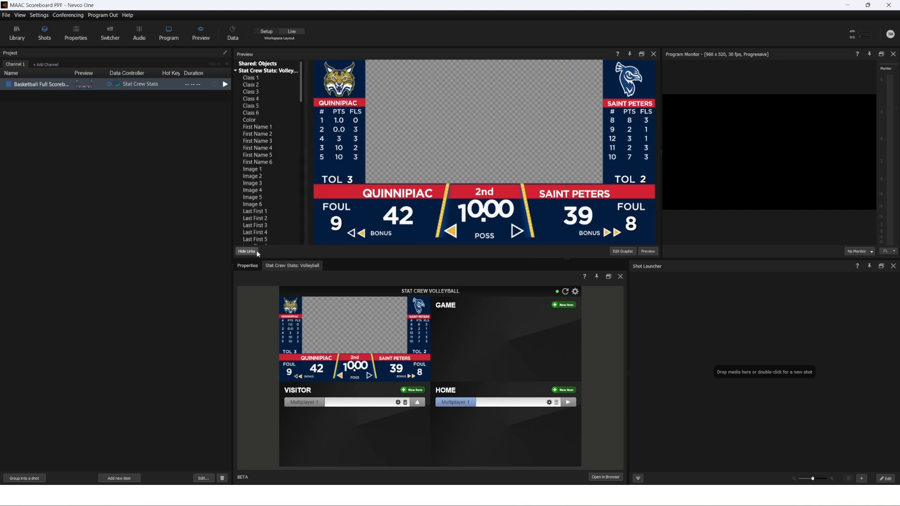
pyautogui.scroll(-20, 256, 150)
pyautogui.scroll(-9, 261, 181)
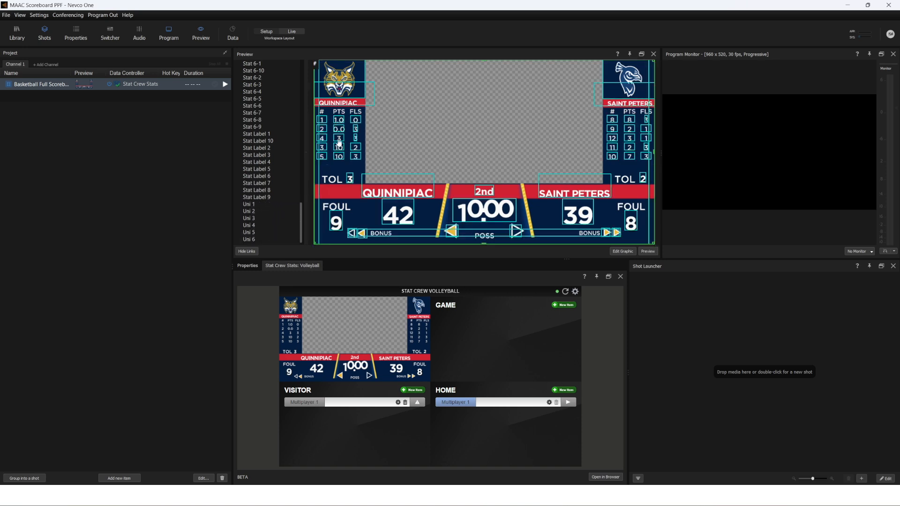
pyautogui.moveTo(258, 205); pyautogui.dragTo(322, 129)
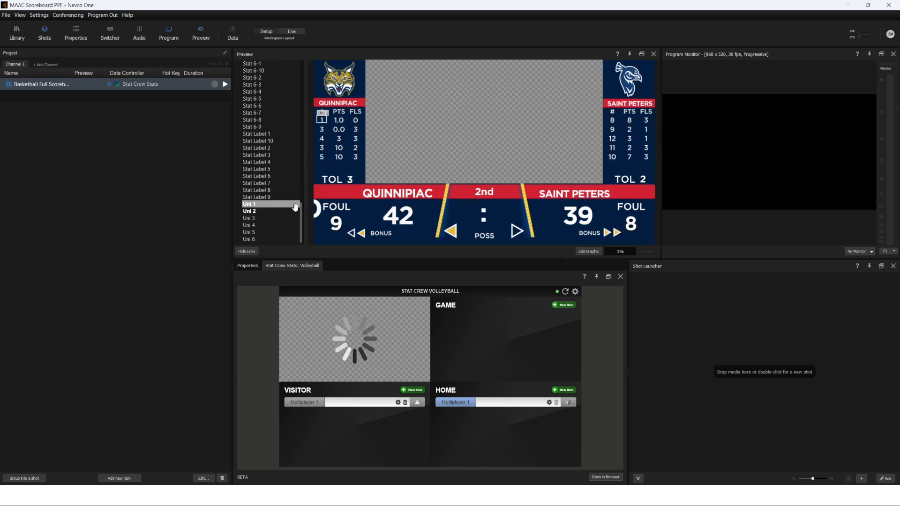
pyautogui.moveTo(260, 219); pyautogui.dragTo(322, 138)
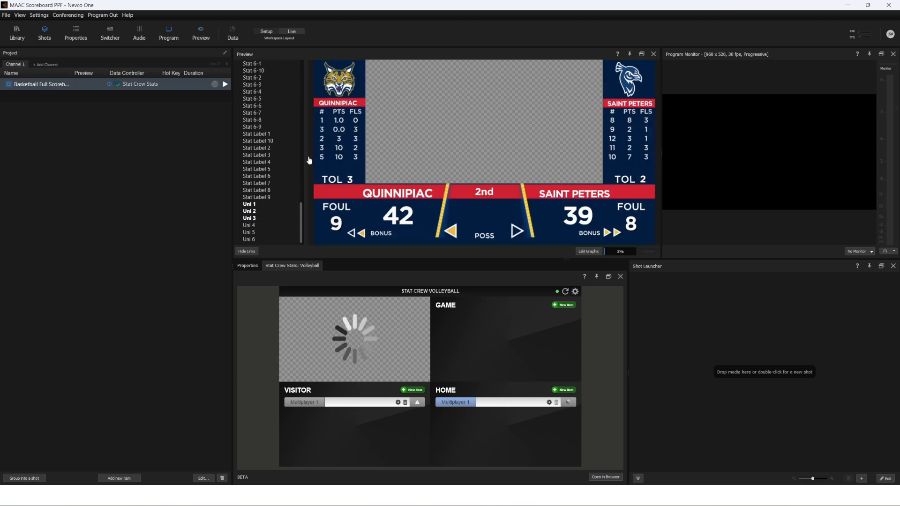
pyautogui.moveTo(259, 226); pyautogui.dragTo(323, 148)
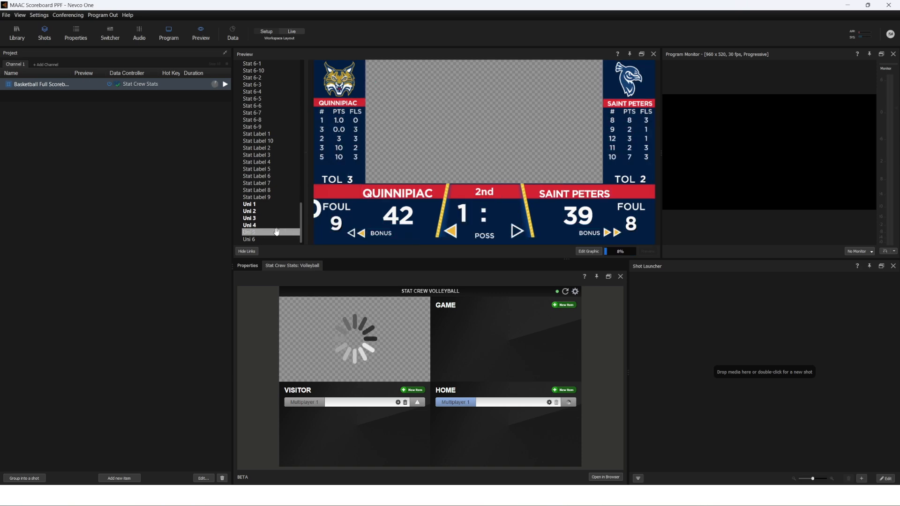
pyautogui.moveTo(256, 234); pyautogui.dragTo(323, 156)
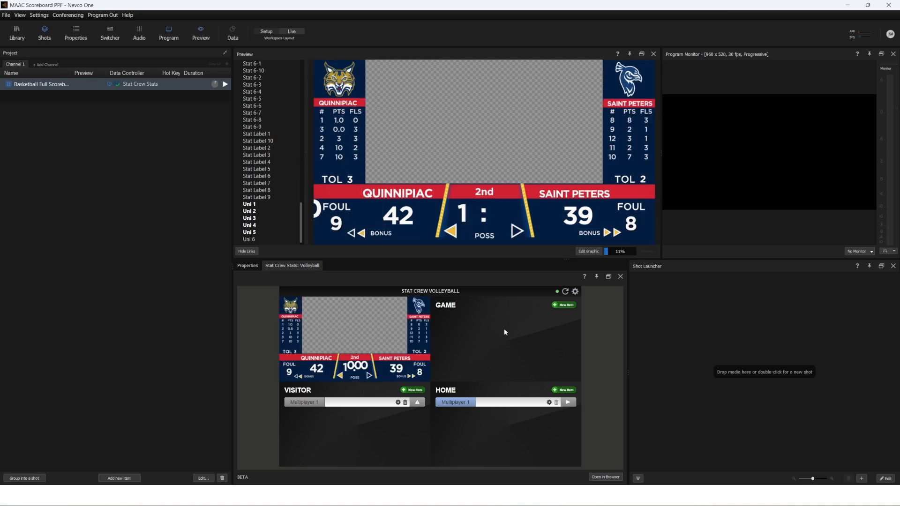
# Reopen the Home Multiplayer 1 variable settings and compare its player and stat slots with the Uni and Stat link variables
pyautogui.click(549, 402)
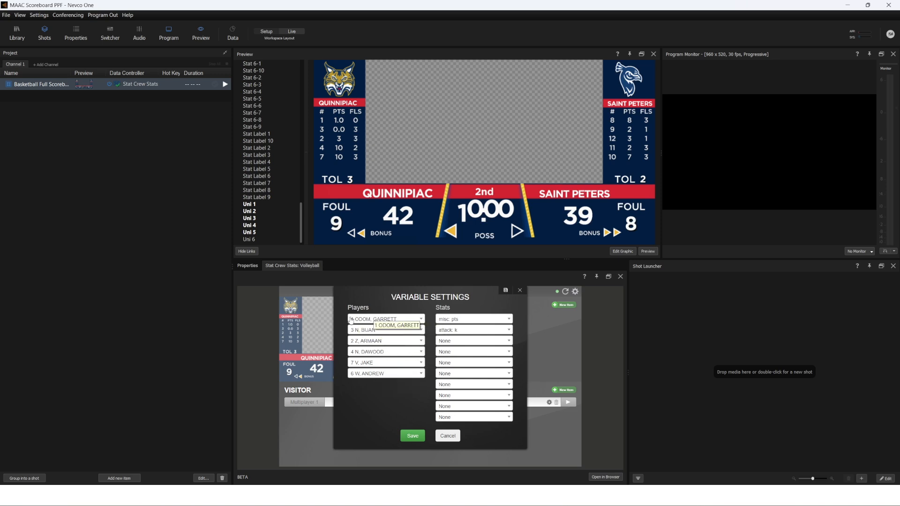
pyautogui.click(254, 205)
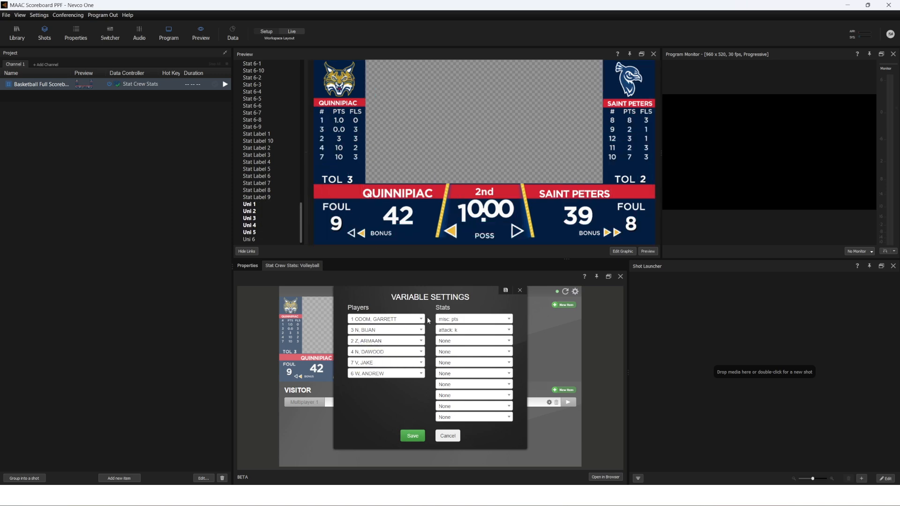
pyautogui.scroll(15, 275, 211)
pyautogui.scroll(1, 276, 212)
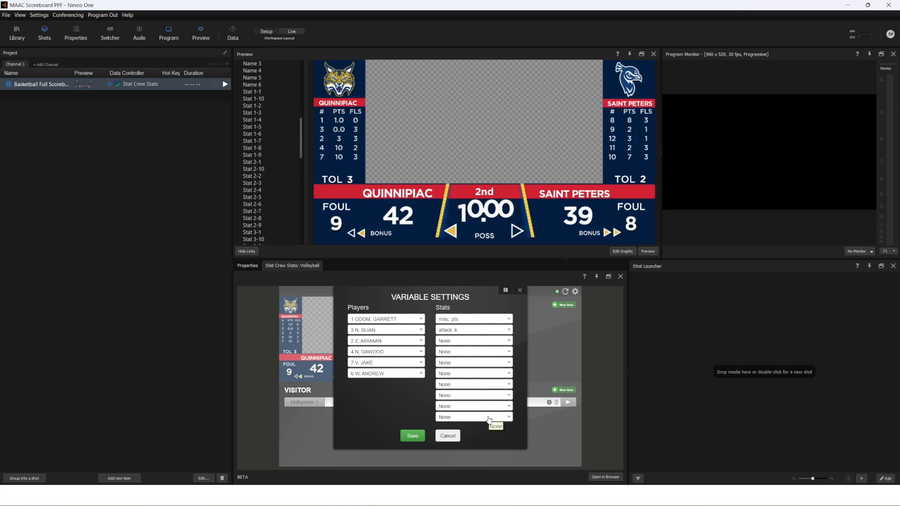
# Set the first Home stat slot to misc: pts, the second to attack: k and the sixth to attack: pct, then save the variable settings
pyautogui.click(491, 322)
pyautogui.click(461, 405)
pyautogui.click(466, 330)
pyautogui.click(465, 366)
pyautogui.click(462, 374)
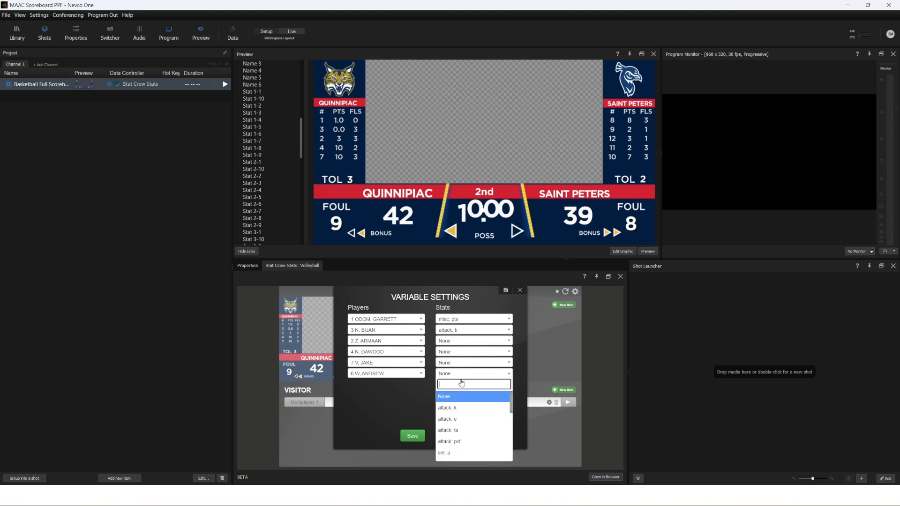
pyautogui.click(468, 443)
pyautogui.click(413, 441)
# Link Stat 1-1 and Stat 1-2 to the PTS and FLS fields of the first Quinnipiac player on the scoreboard graphic
pyautogui.scroll(2, 264, 154)
pyautogui.moveTo(245, 125); pyautogui.dragTo(339, 122)
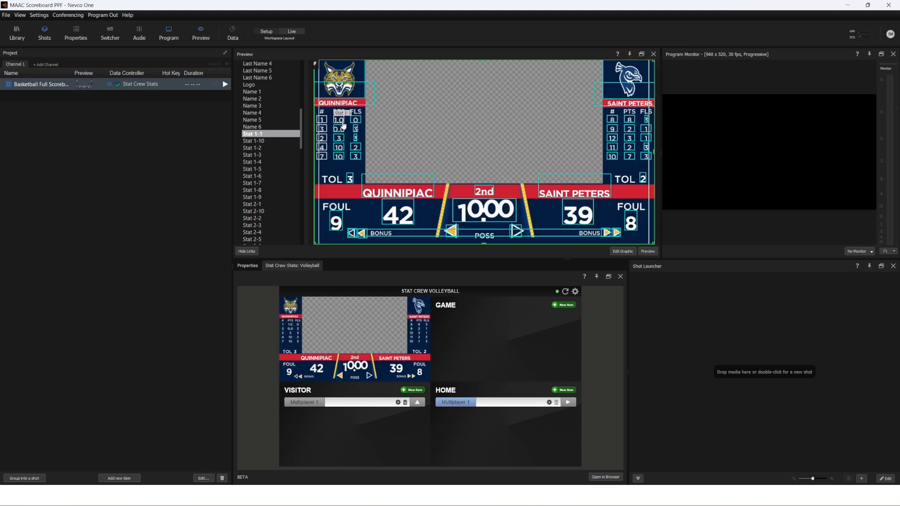
pyautogui.moveTo(267, 149); pyautogui.dragTo(356, 120)
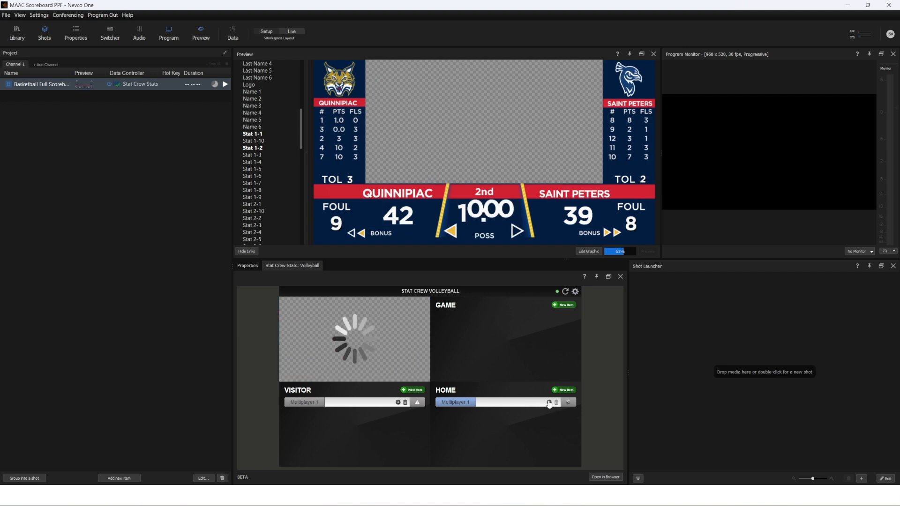
# Review the Home Multiplayer 1 variable settings against the numbered Stat link variables, saving the settings each time
pyautogui.click(549, 402)
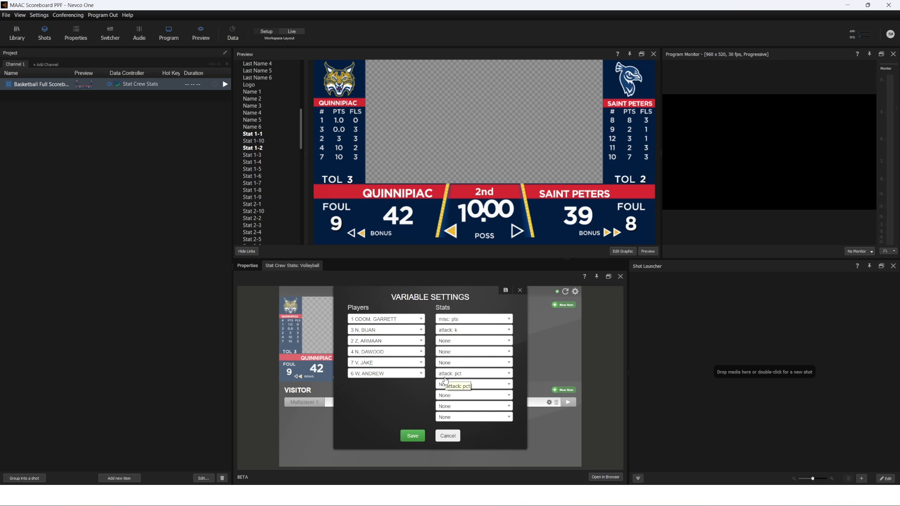
pyautogui.click(413, 436)
pyautogui.scroll(-2, 274, 214)
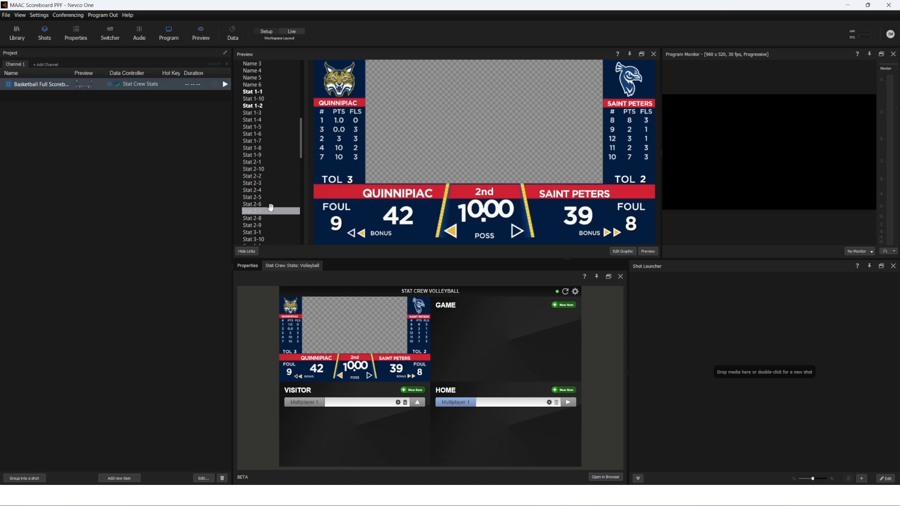
pyautogui.click(548, 402)
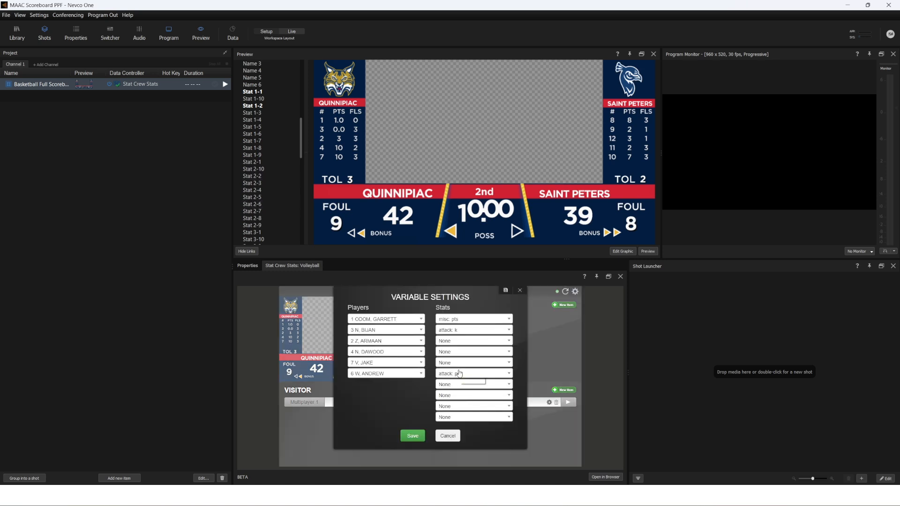
pyautogui.click(412, 436)
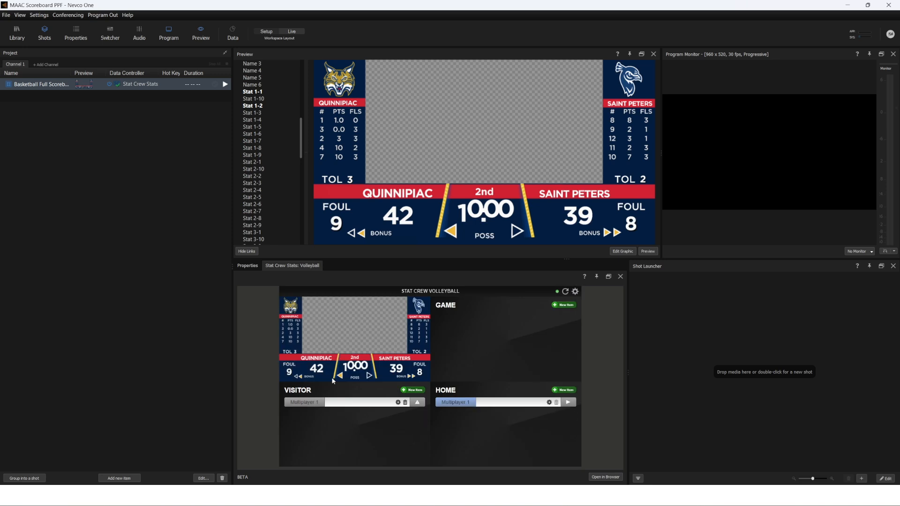
# Add the Stat Crew Stats Volleyball Visitor Multiplayer 1 input as a data controller for the scoreboard title, combining it with the existing input
pyautogui.click(126, 89)
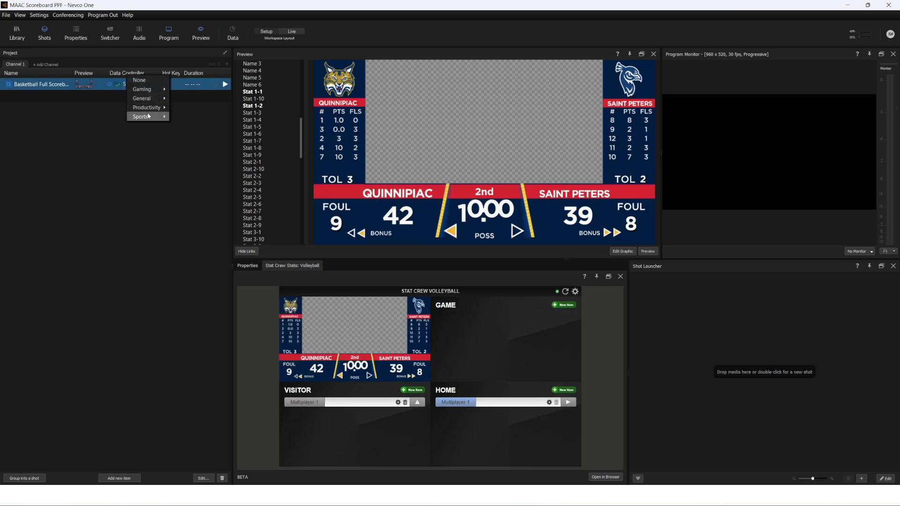
pyautogui.moveTo(148, 116)
pyautogui.moveTo(212, 256)
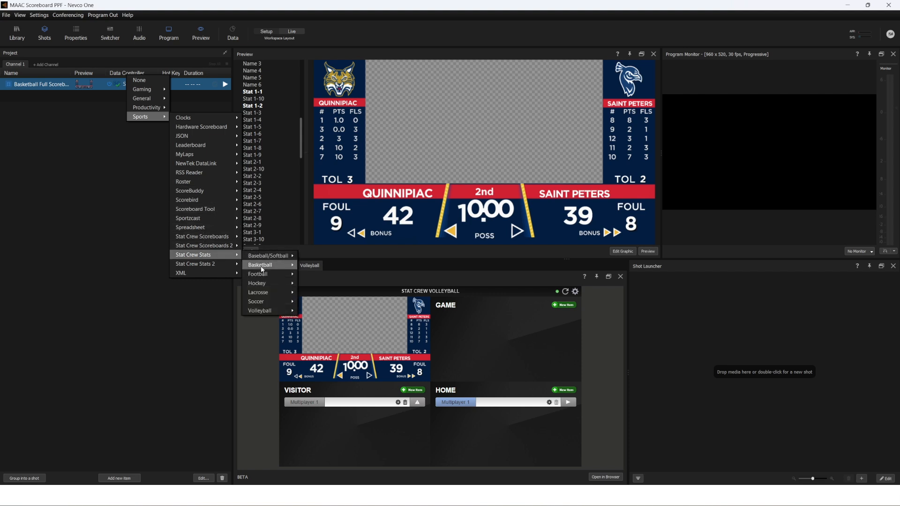
pyautogui.moveTo(267, 310)
pyautogui.moveTo(320, 332)
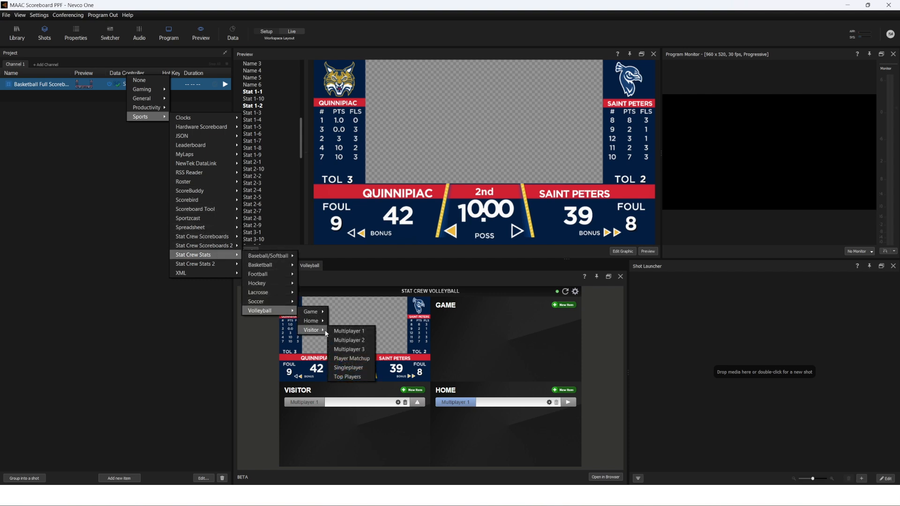
pyautogui.click(352, 331)
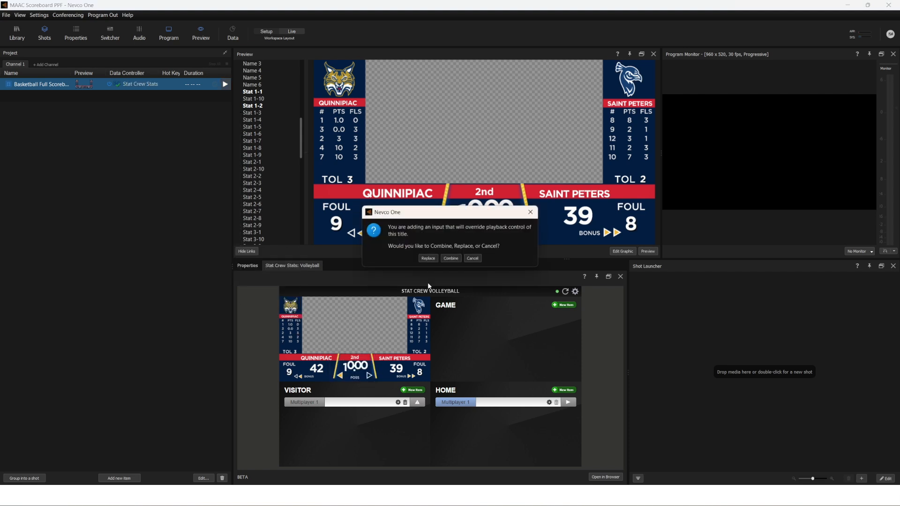
pyautogui.click(450, 259)
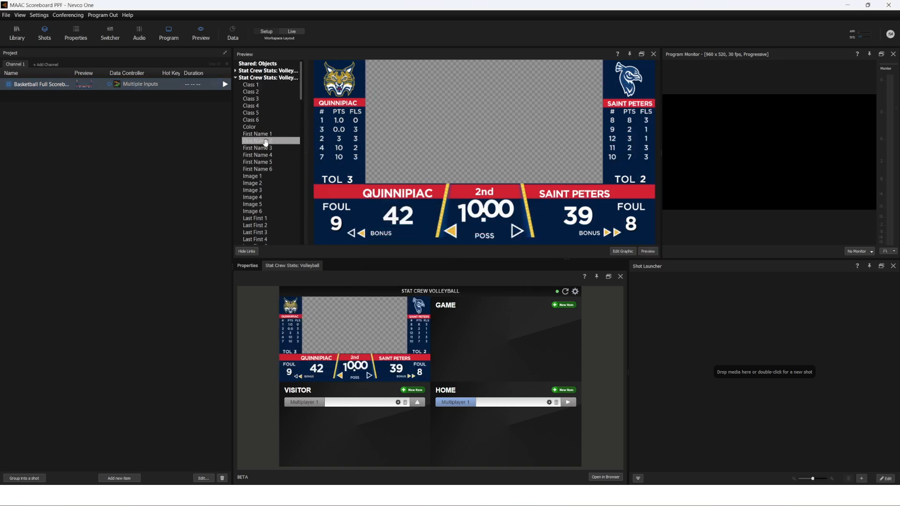
# Examine the Visitor Multiplayer 1 player and stat slots alongside the new input's link variables, then save the variable settings
pyautogui.scroll(-6, 269, 114)
pyautogui.click(398, 402)
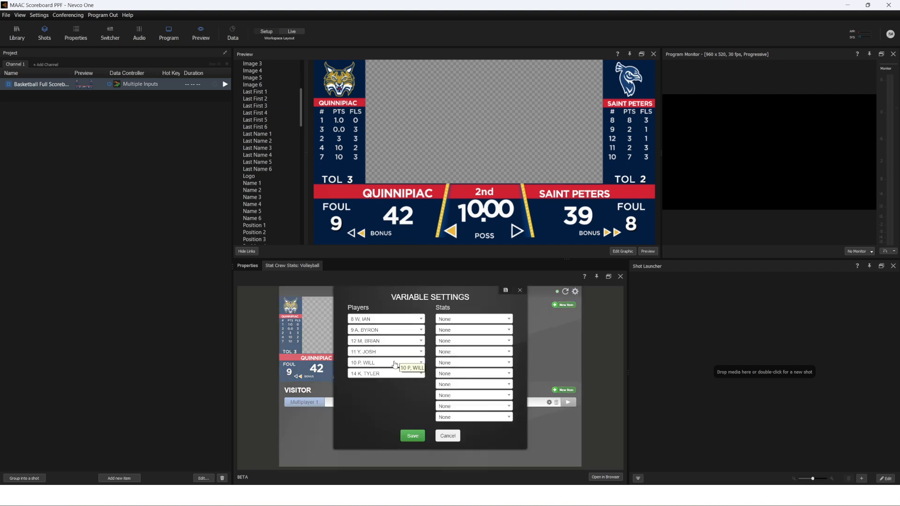
pyautogui.scroll(-15, 269, 213)
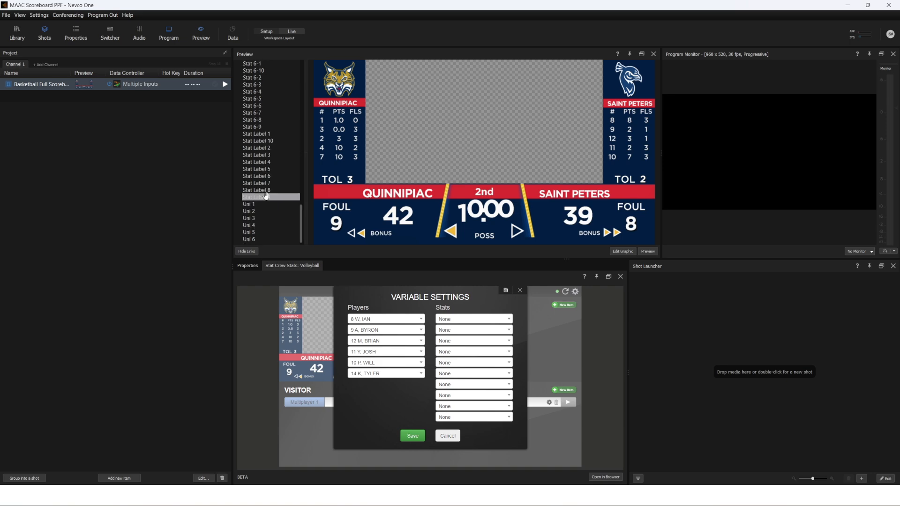
pyautogui.click(407, 436)
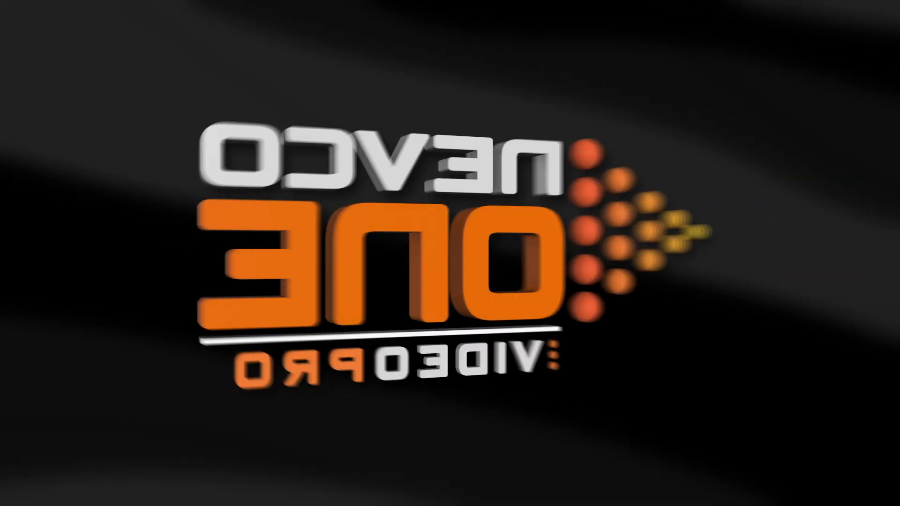